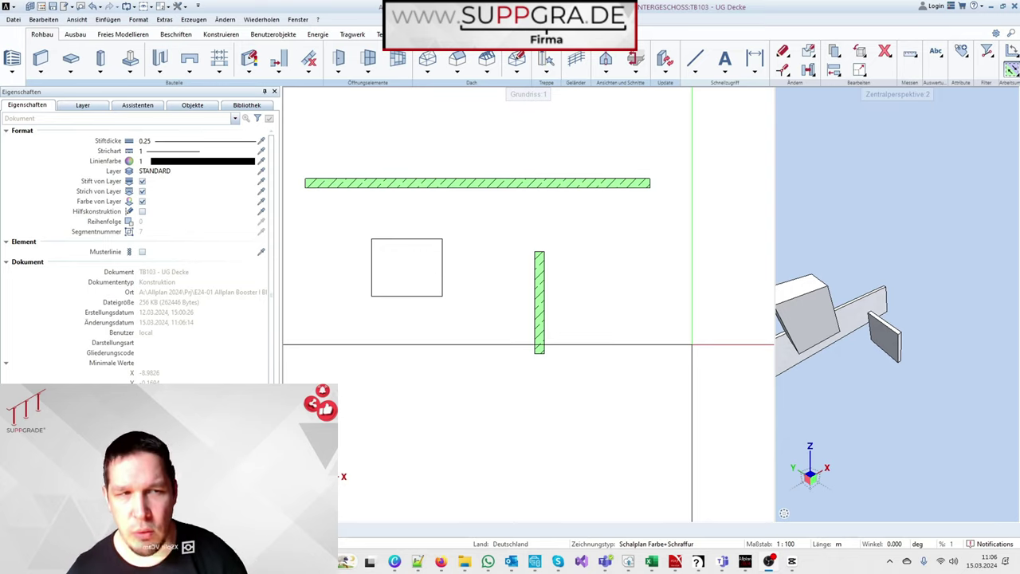
# Step: Start assigning attributes and show the user attribute group 000 Bauteil Zuordnung in the attribute selection
pyautogui.click(961, 51)
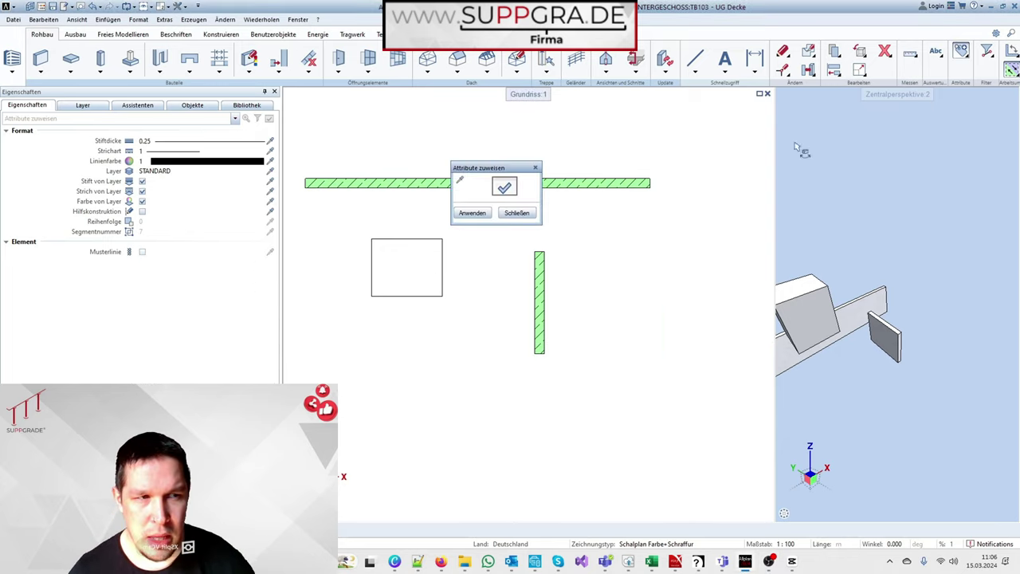
pyautogui.click(497, 189)
pyautogui.click(704, 101)
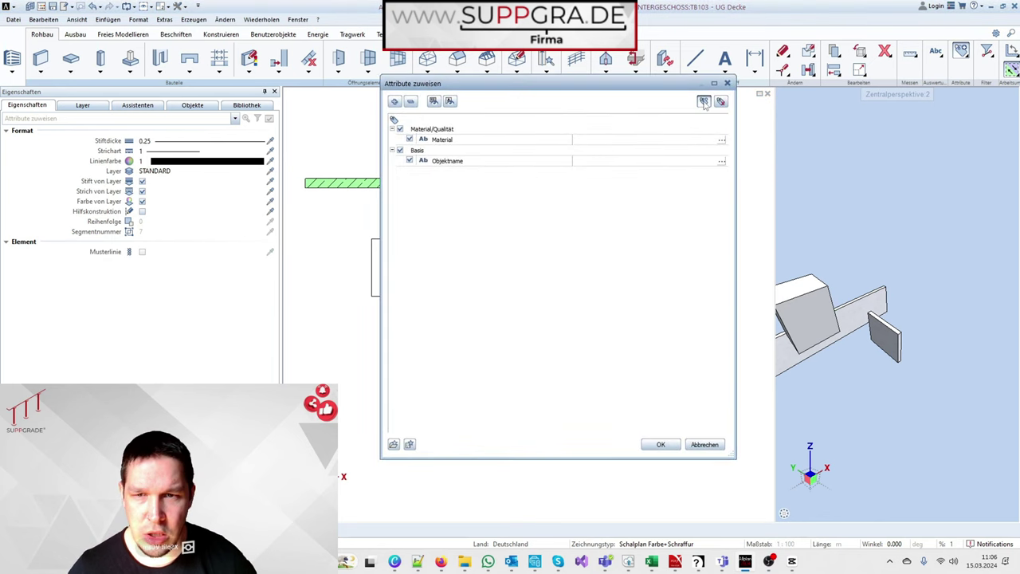
pyautogui.click(389, 126)
pyautogui.click(434, 148)
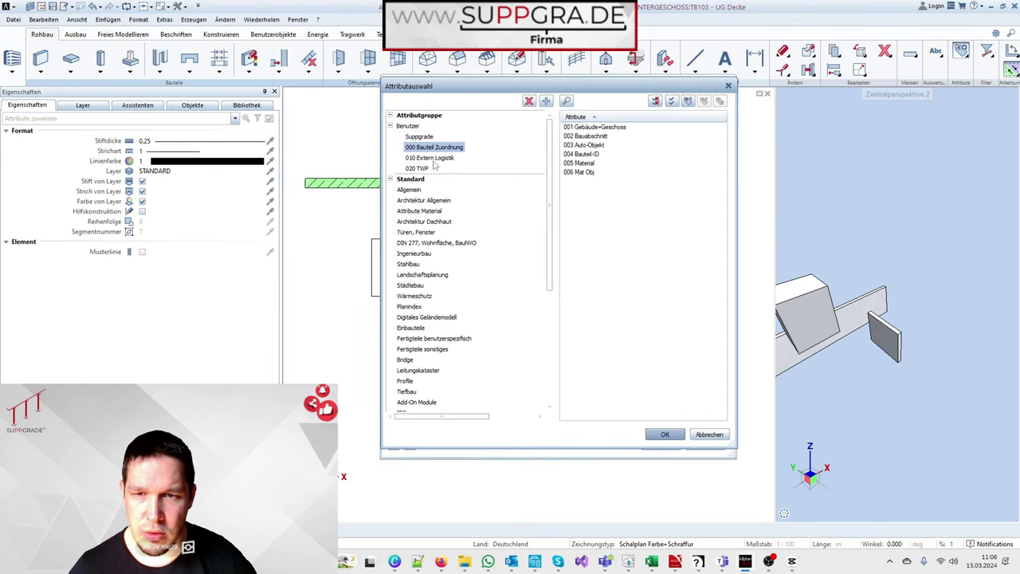
# Step: Add all attributes of the 000 Bauteil Zuordnung group, from 001 Gebäude+Geschoss to 006 Mat Obj, to the assignment list
pyautogui.click(594, 146)
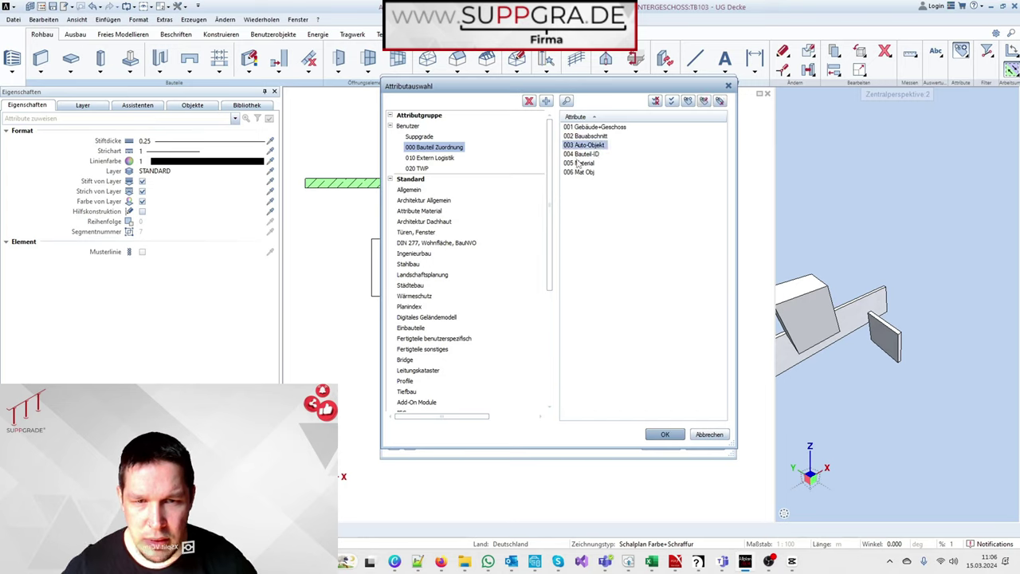
pyautogui.click(590, 163)
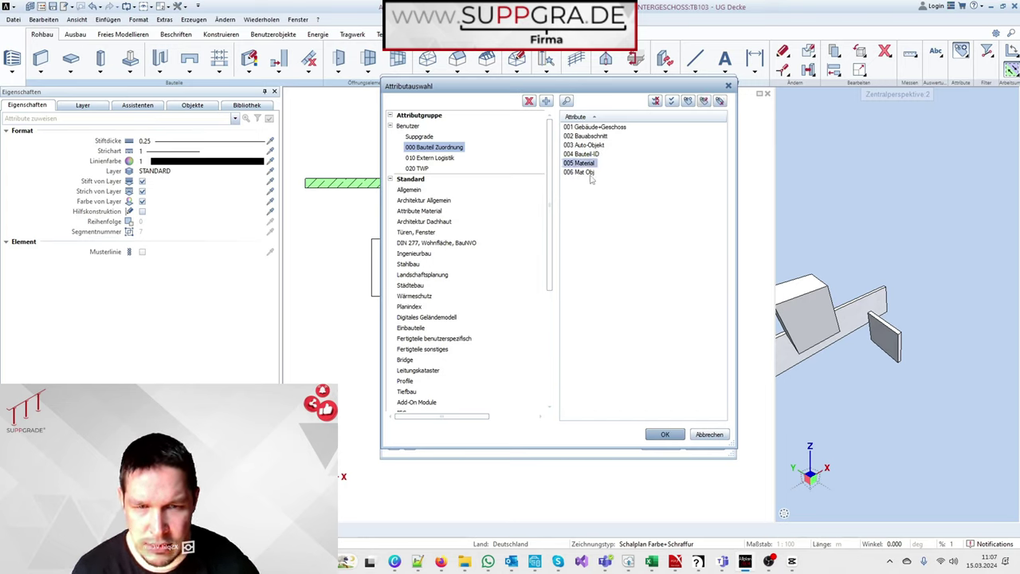
pyautogui.click(578, 173)
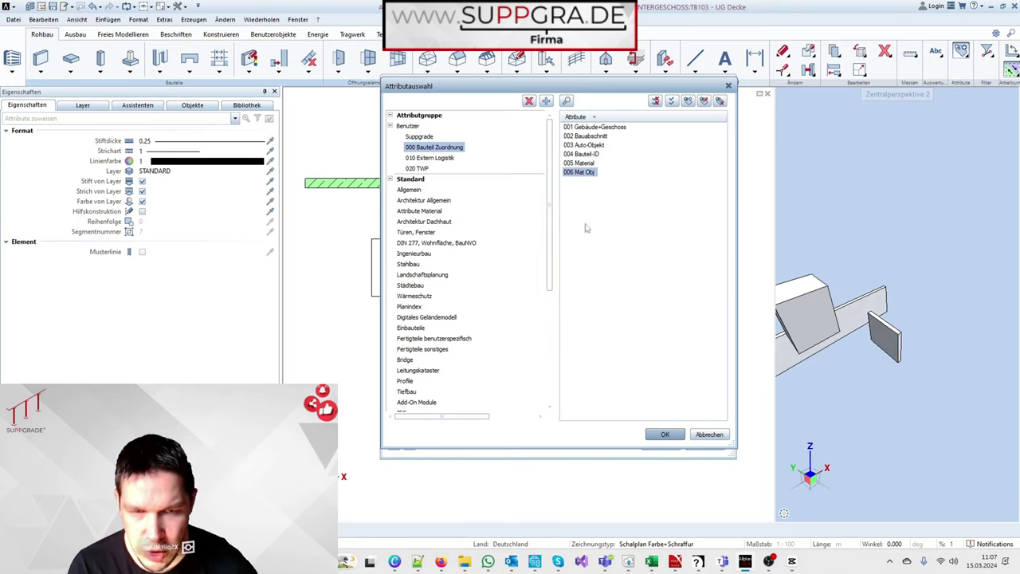
pyautogui.click(591, 155)
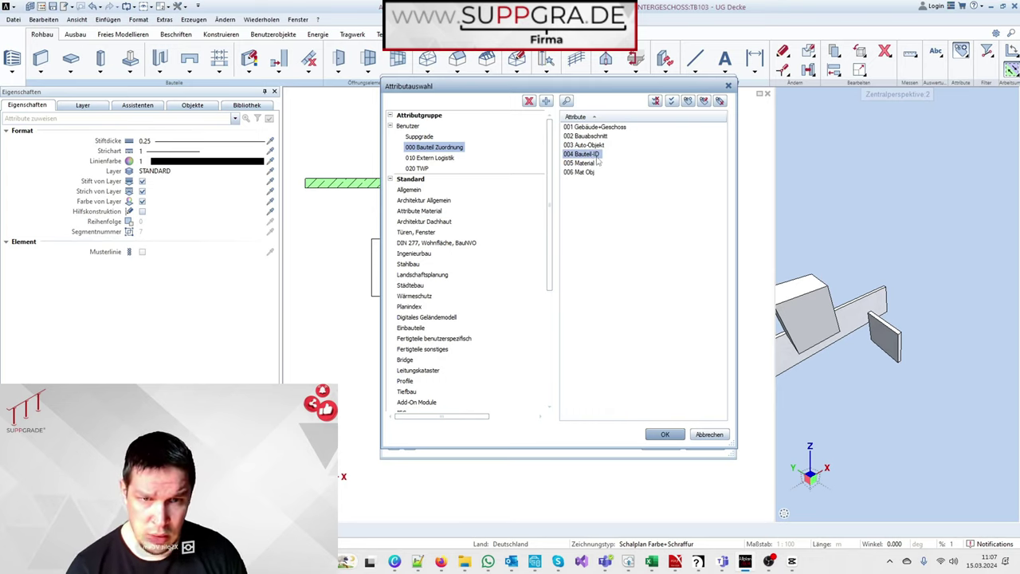
pyautogui.click(591, 146)
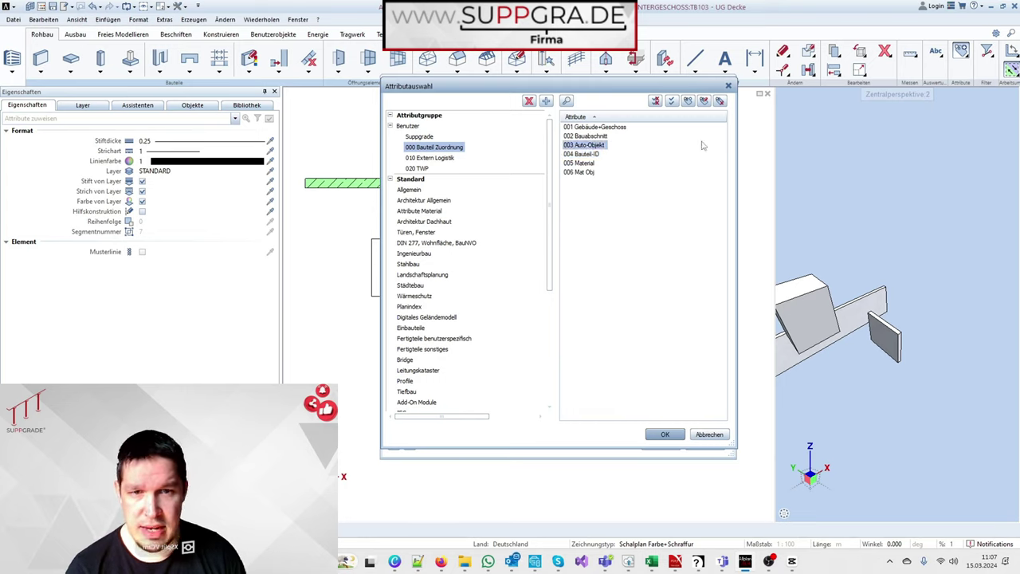
pyautogui.moveTo(657, 236); pyautogui.dragTo(582, 127)
pyautogui.click(665, 435)
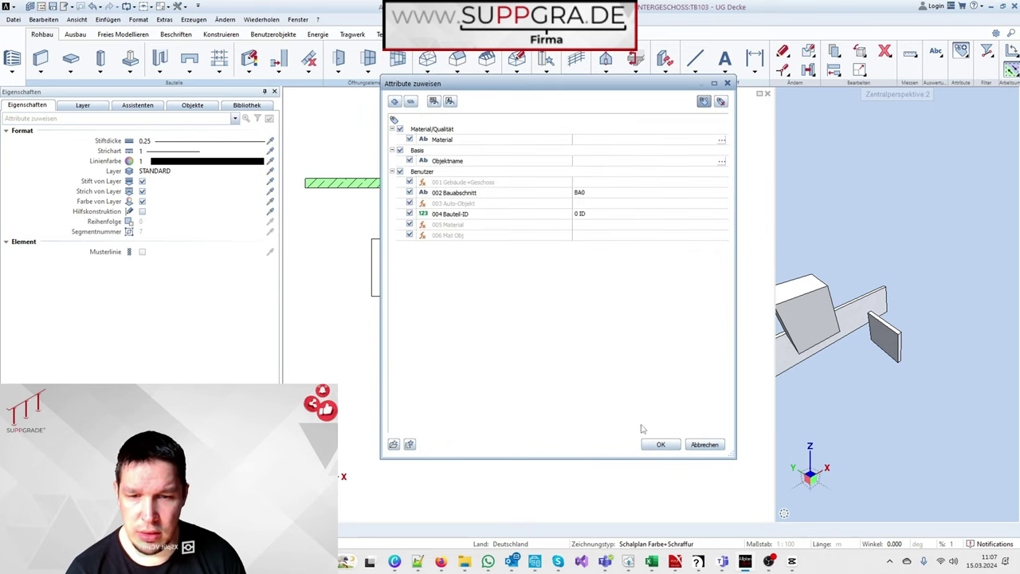
# Step: Apply the attribute list to both walls and the rectangular element in the floor plan, and end the assignment
pyautogui.click(660, 444)
pyautogui.moveTo(653, 391); pyautogui.dragTo(339, 145)
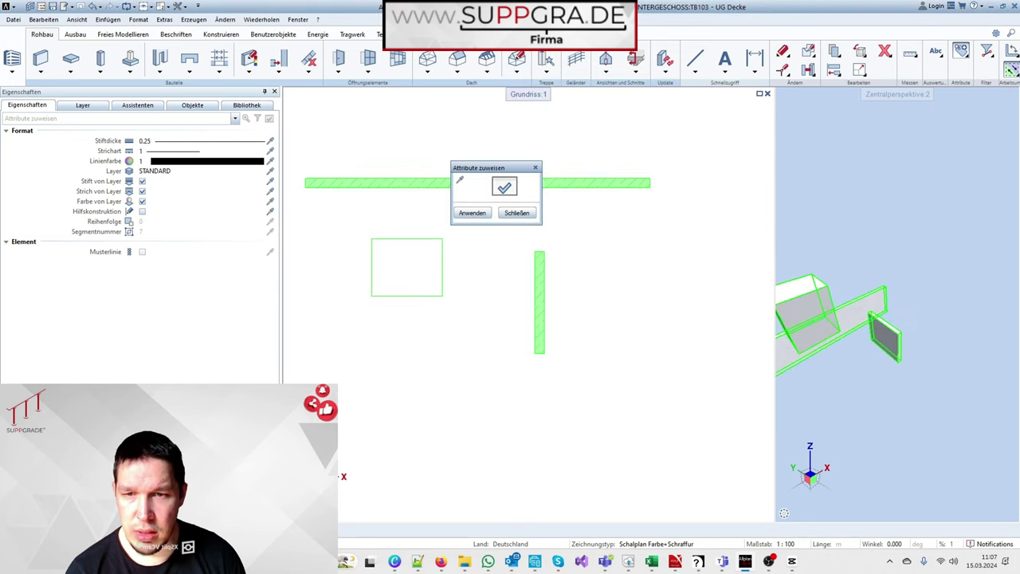
pyautogui.click(471, 209)
pyautogui.click(516, 213)
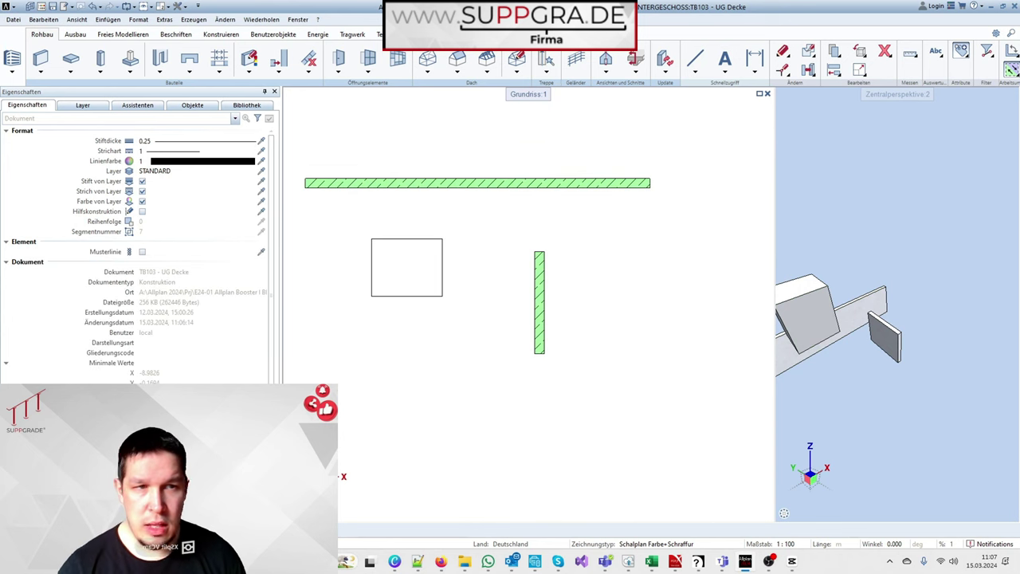
# Step: Set the Material attribute of the long horizontal wall to Stahlbeton
pyautogui.click(549, 183)
pyautogui.click(261, 341)
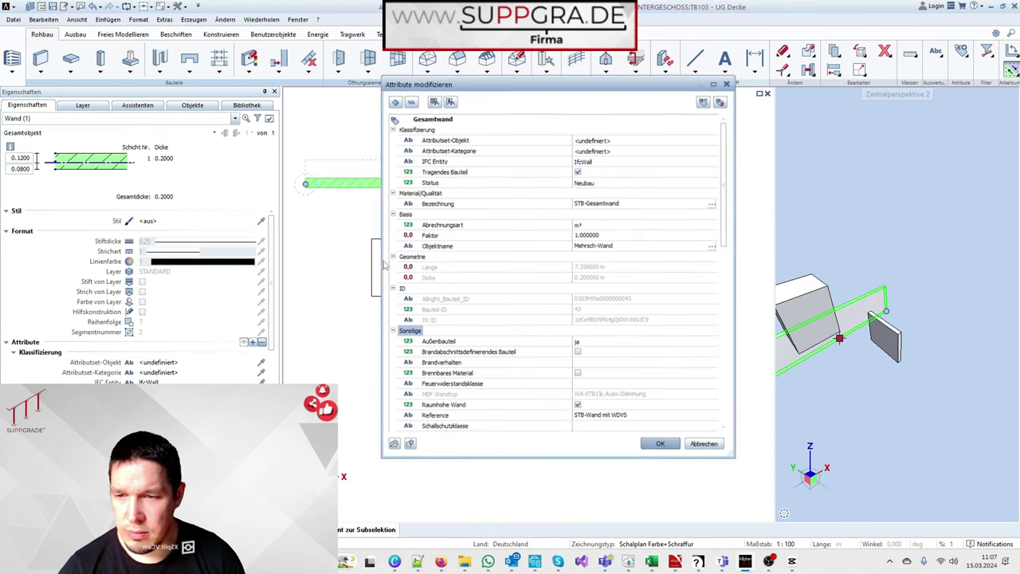
pyautogui.click(410, 100)
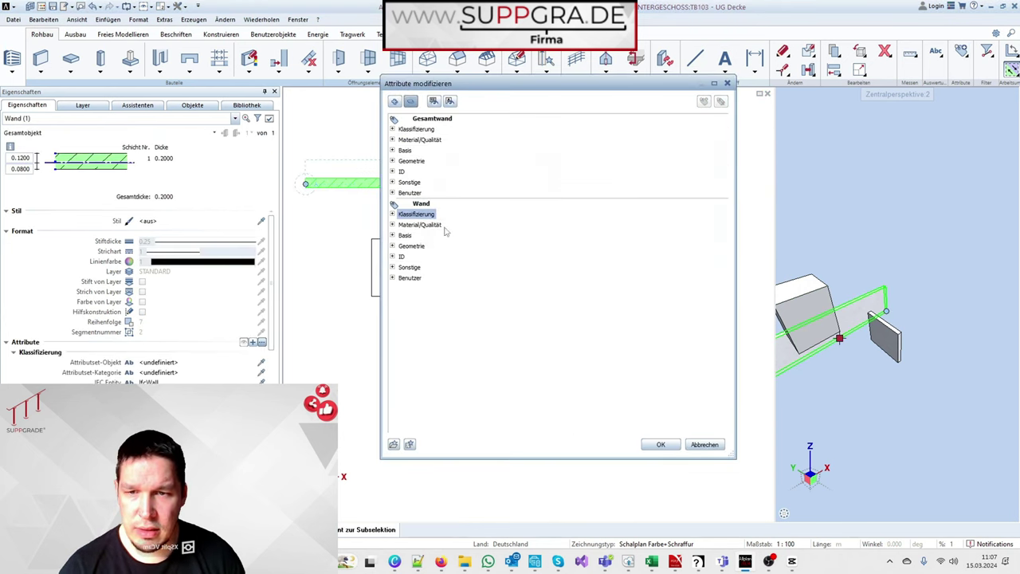
pyautogui.click(392, 277)
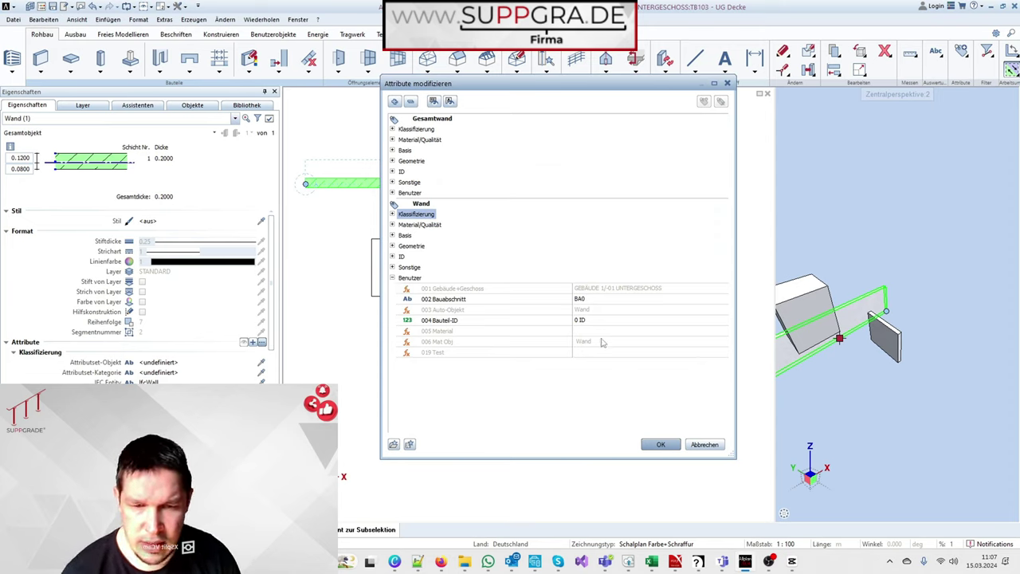
pyautogui.click(392, 225)
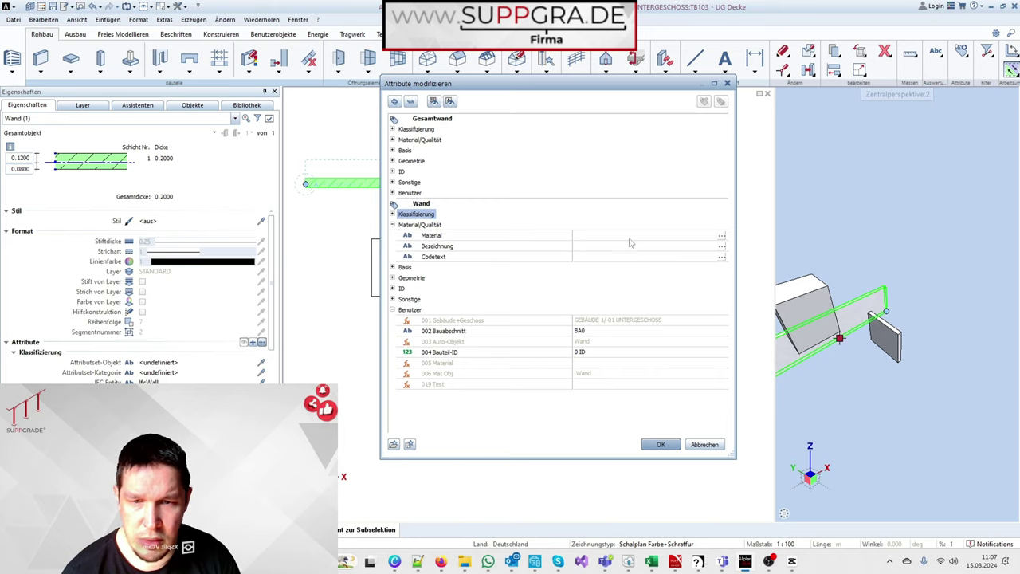
pyautogui.click(638, 238)
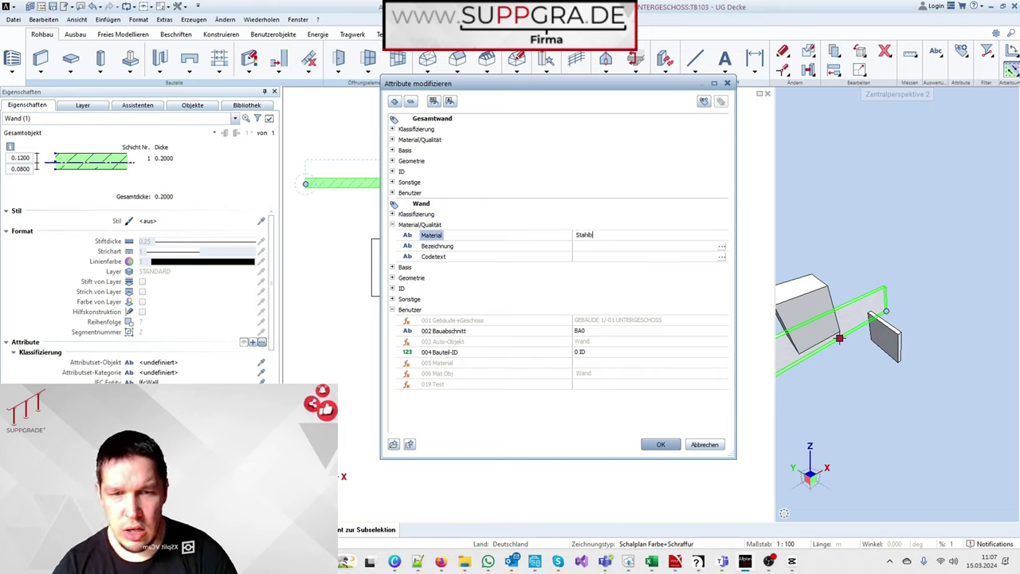
pyautogui.press('Return')
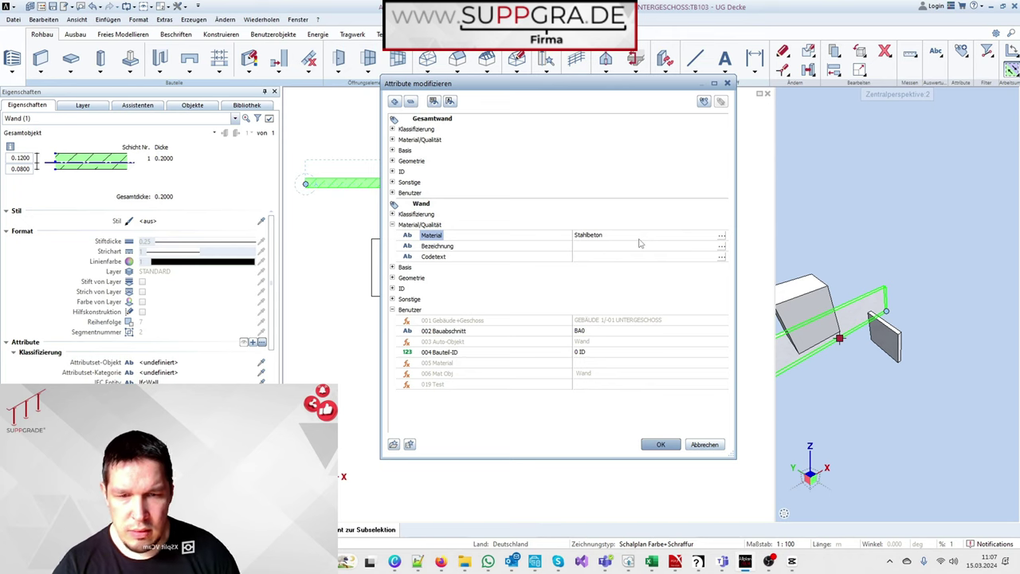
pyautogui.click(671, 442)
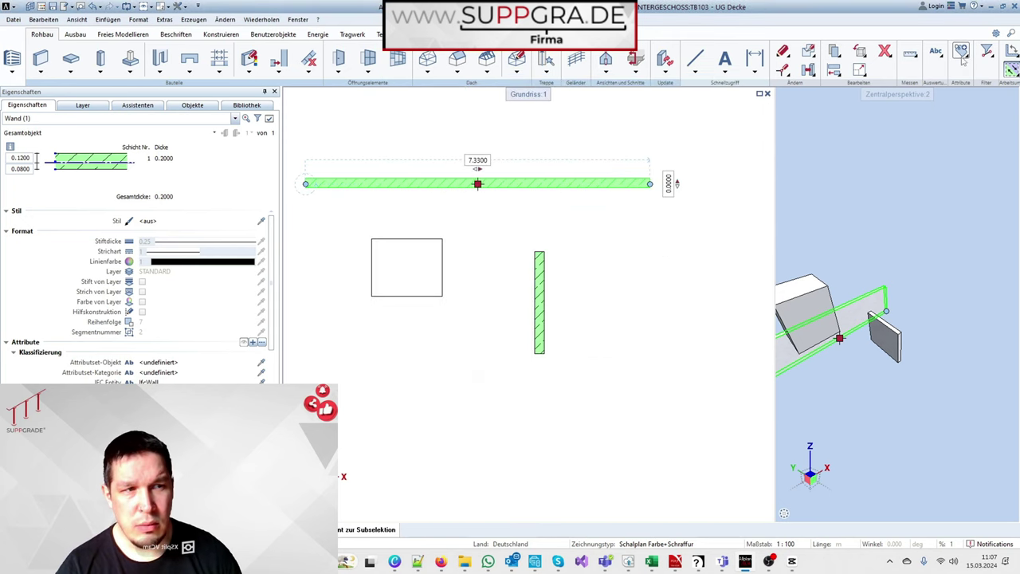
# Step: Remove the 019 Test attribute from the long wall's user attributes
pyautogui.click(263, 342)
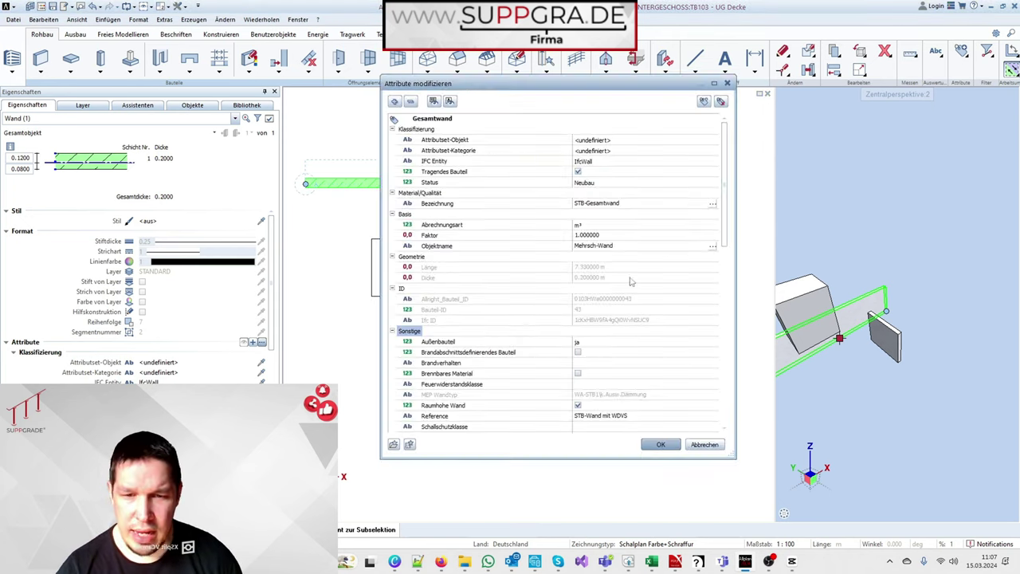
pyautogui.click(410, 101)
pyautogui.click(392, 277)
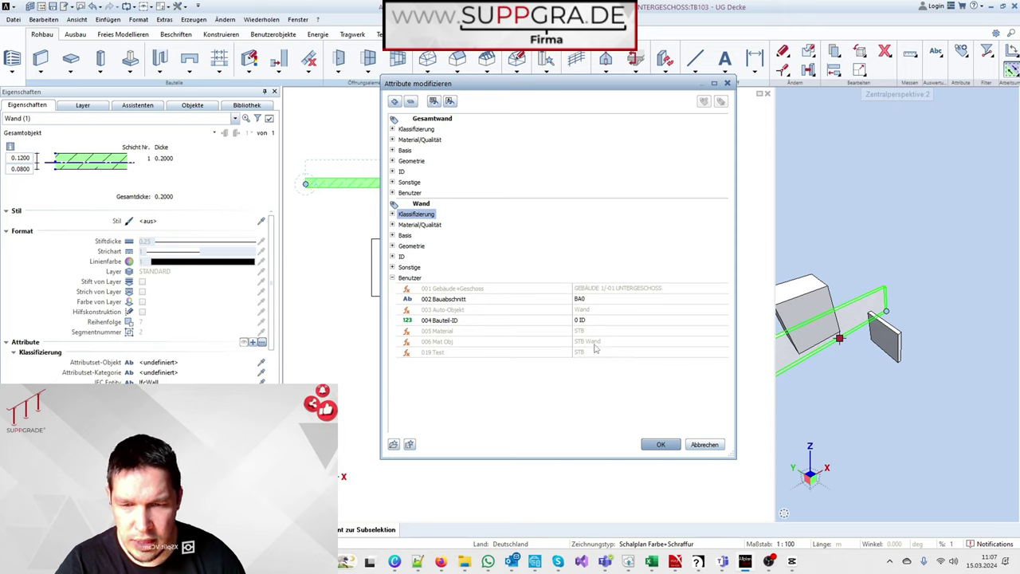
pyautogui.rightClick(430, 352)
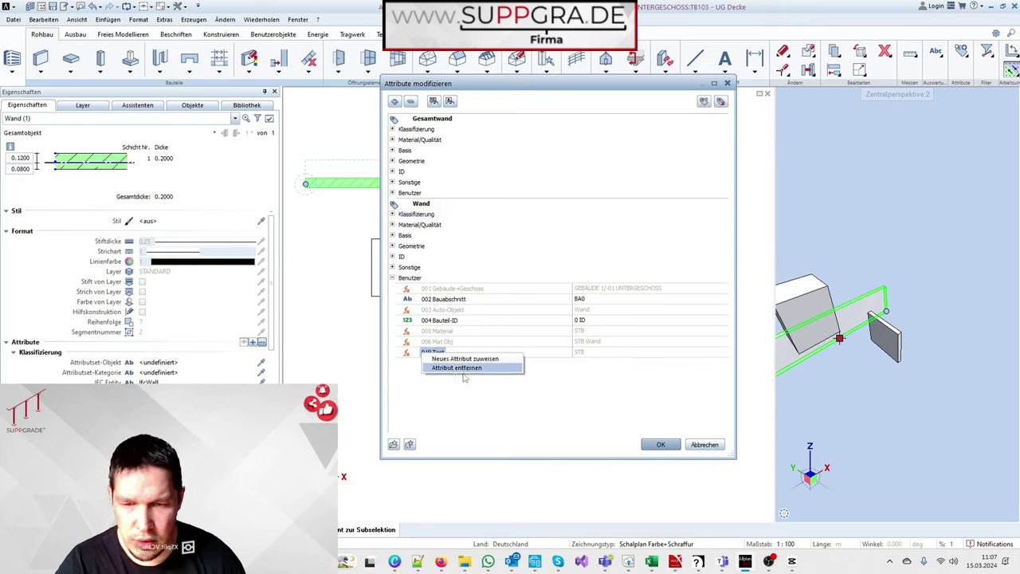
pyautogui.click(455, 368)
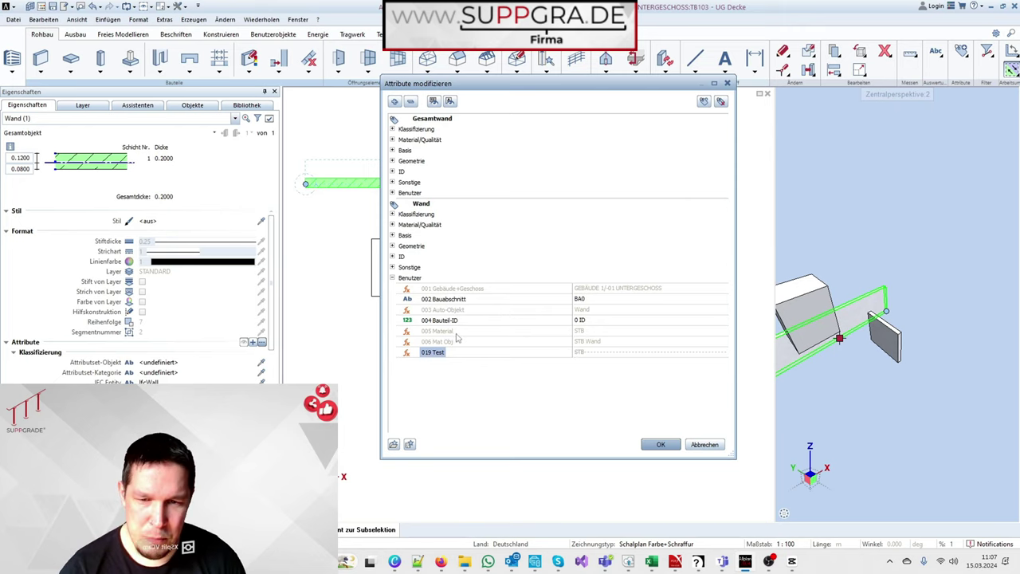
# Step: Set the long wall's Material attribute to Kalksandstein and accept the attribute changes
pyautogui.click(391, 223)
pyautogui.click(626, 236)
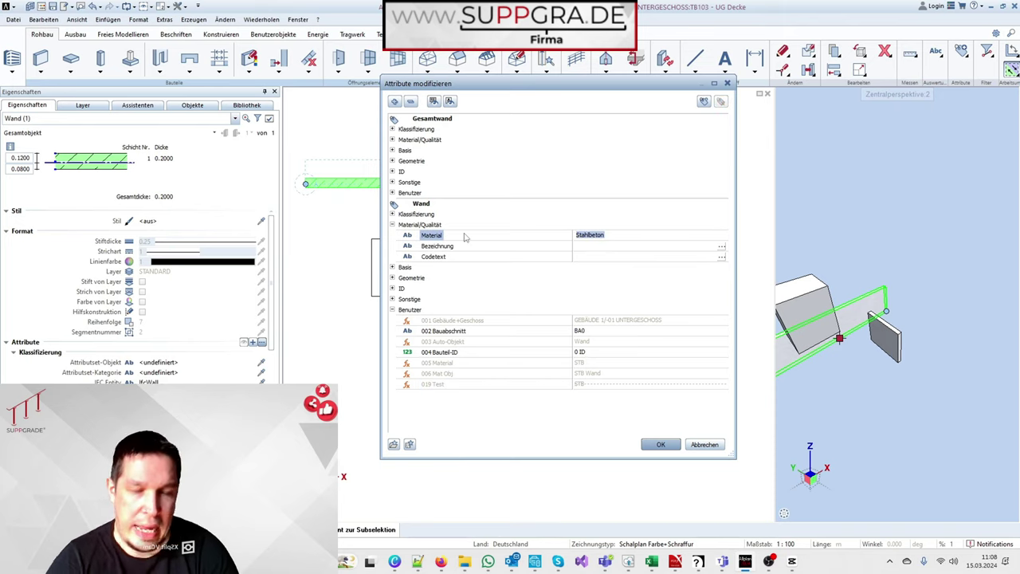
pyautogui.write('Kalksandstein')
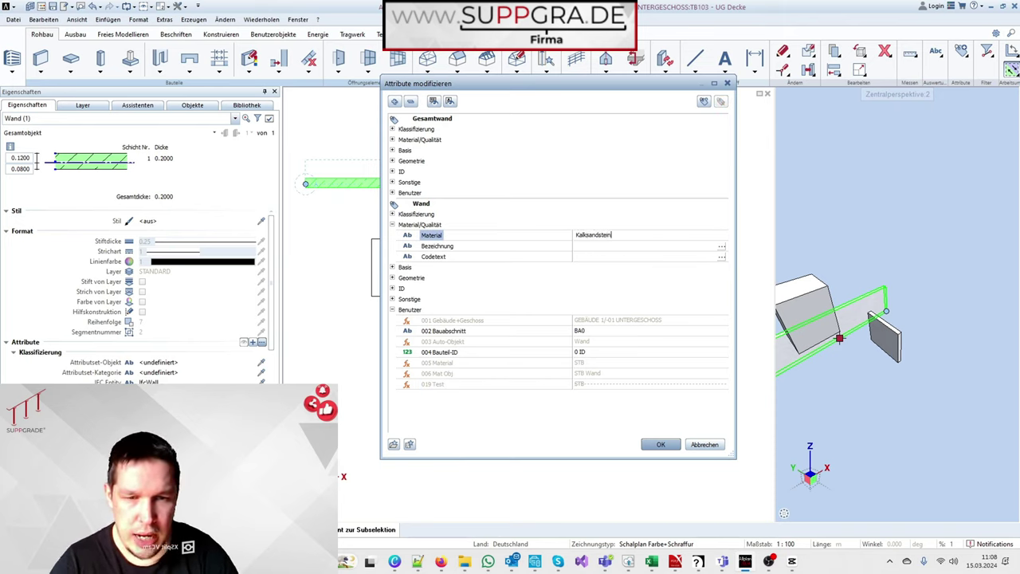
pyautogui.press('Return')
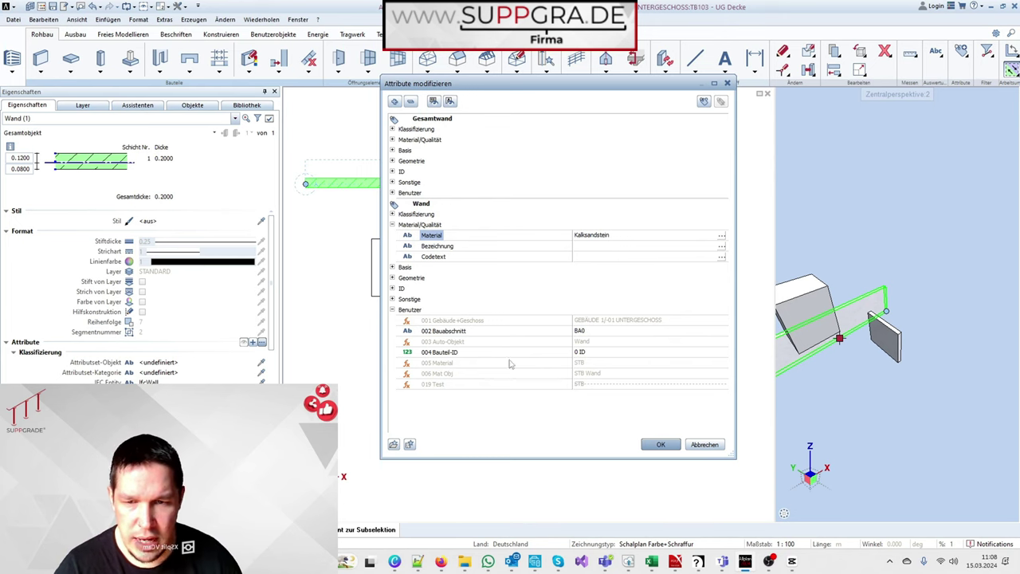
pyautogui.press('Return')
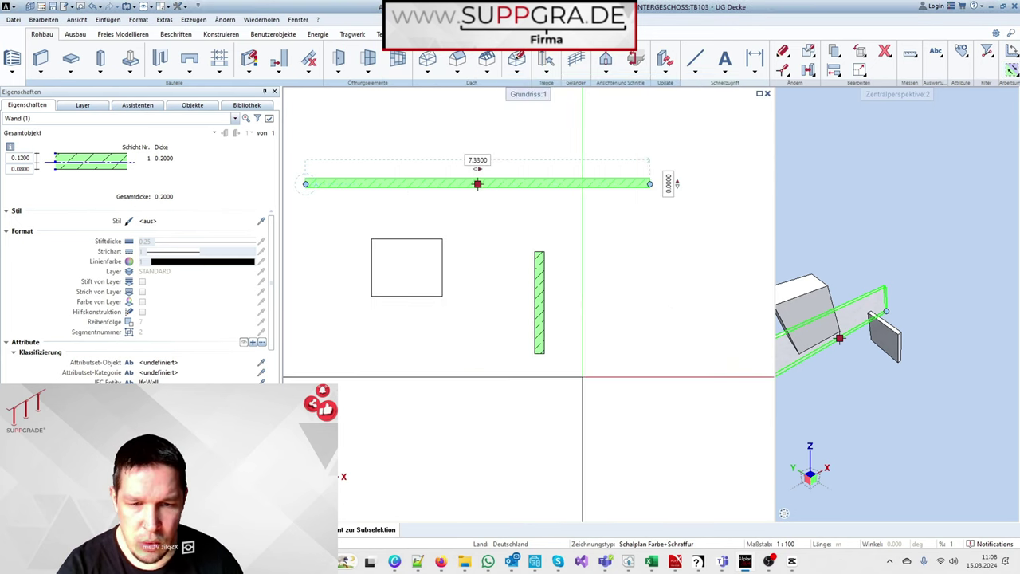
# Step: Check the long wall's user attributes and set its Material attribute to Porenbeton
pyautogui.click(262, 342)
pyautogui.moveTo(723, 230); pyautogui.dragTo(742, 453)
pyautogui.click(410, 101)
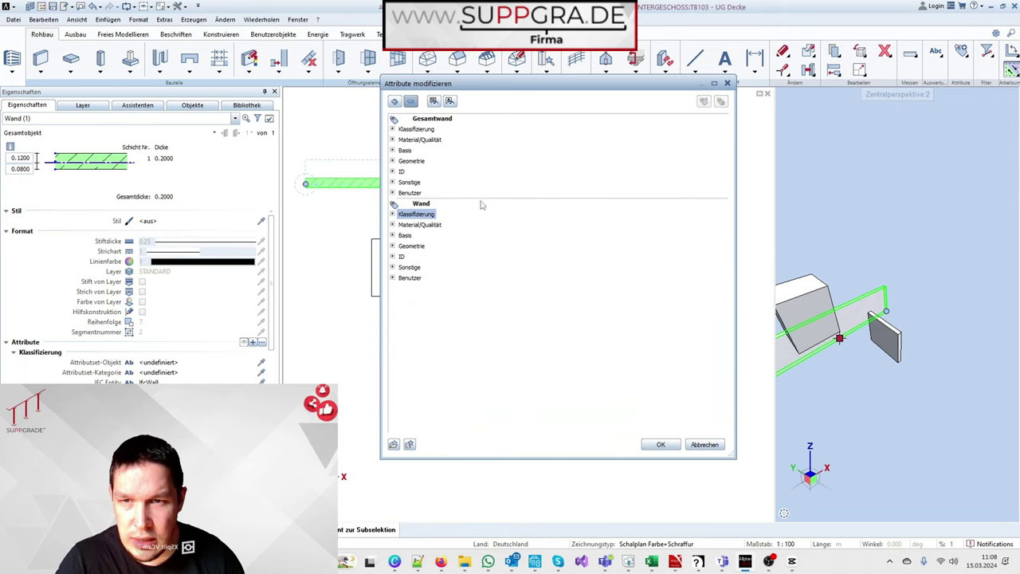
pyautogui.click(393, 278)
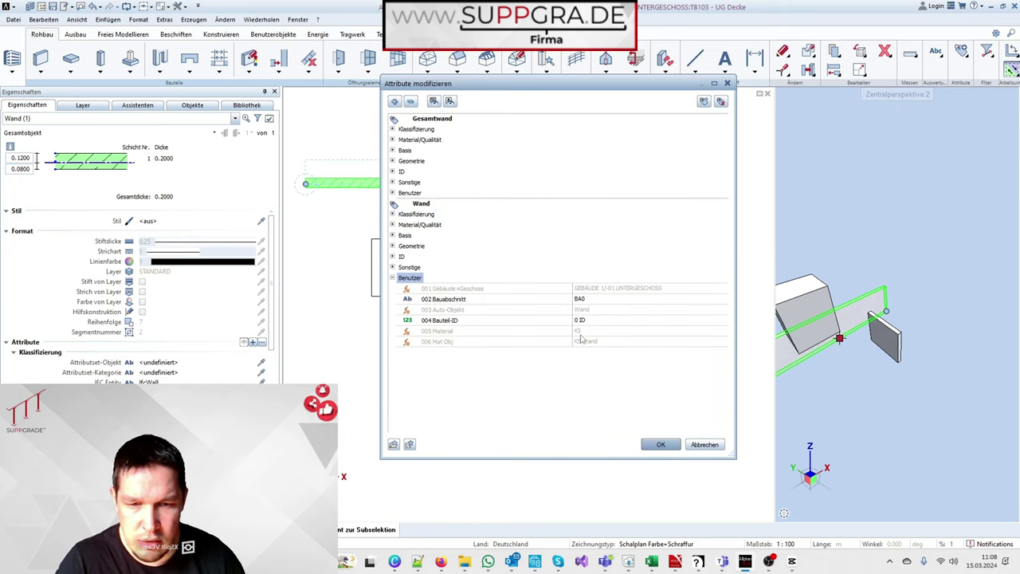
pyautogui.click(392, 225)
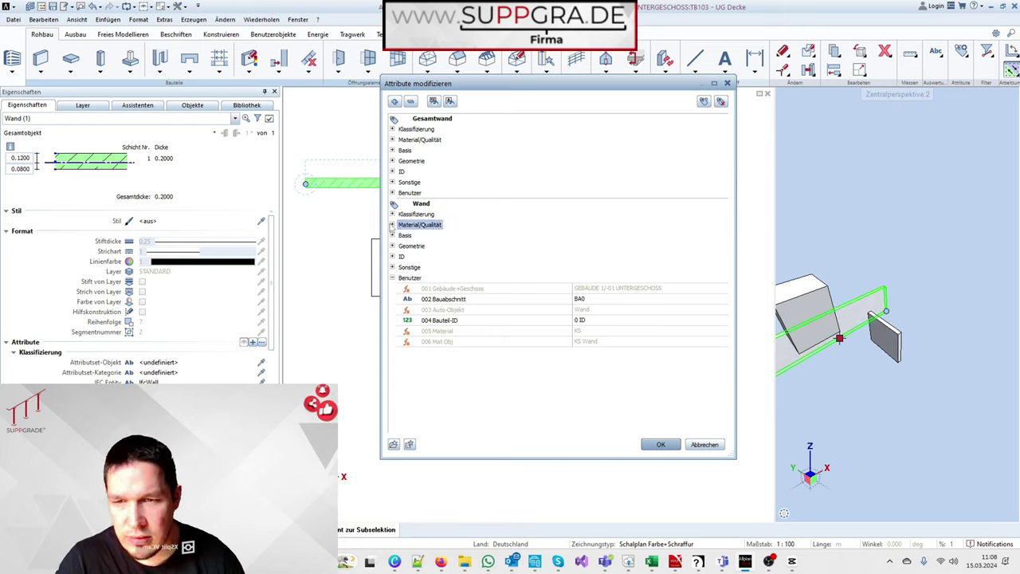
pyautogui.click(392, 225)
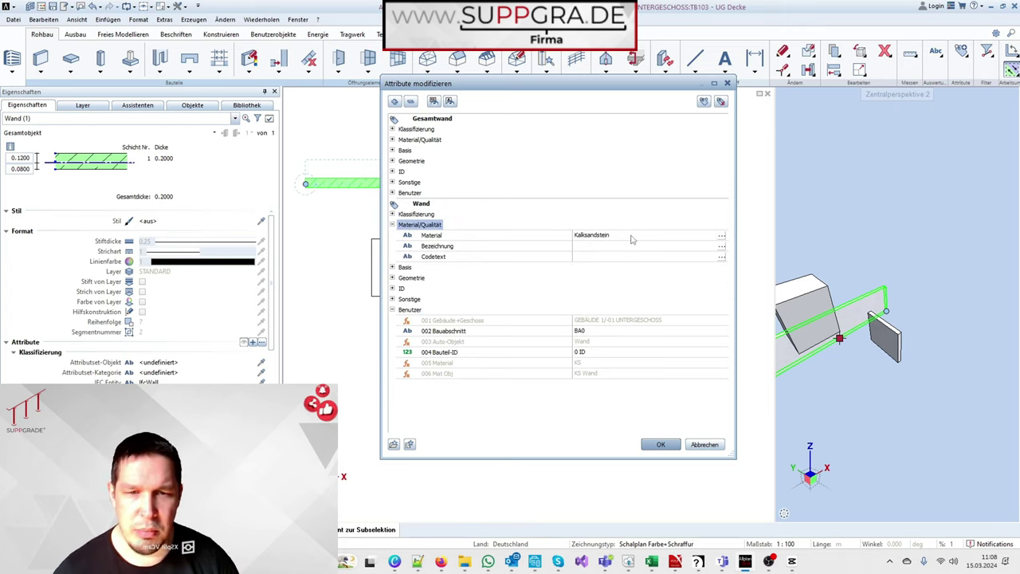
pyautogui.click(631, 235)
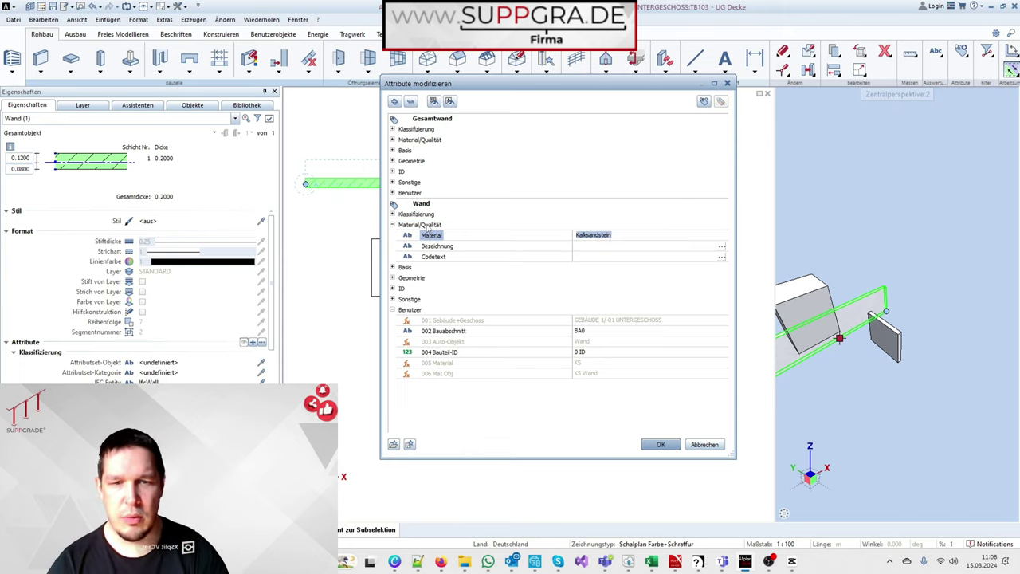
pyautogui.write('Poren')
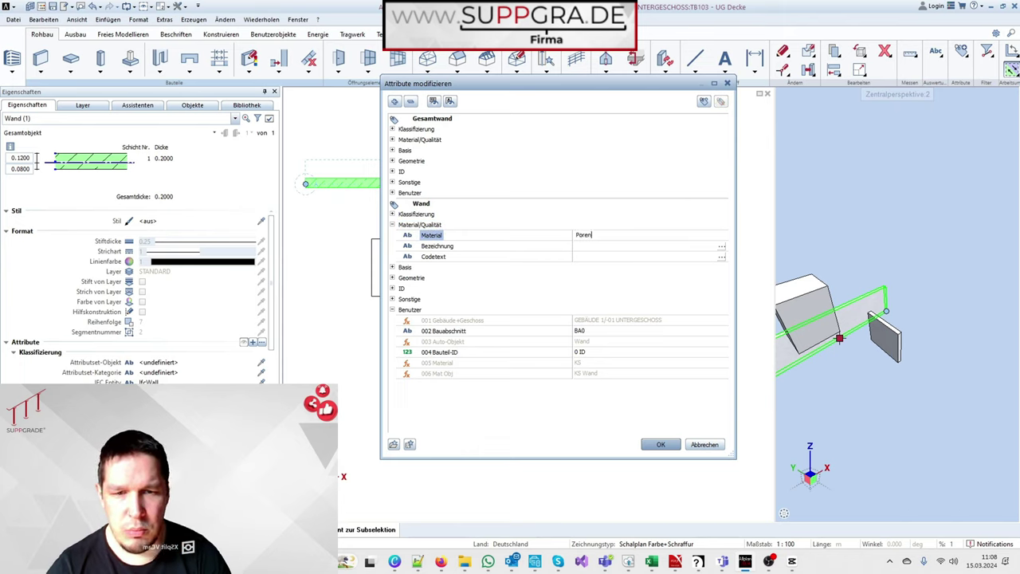
pyautogui.write('beton')
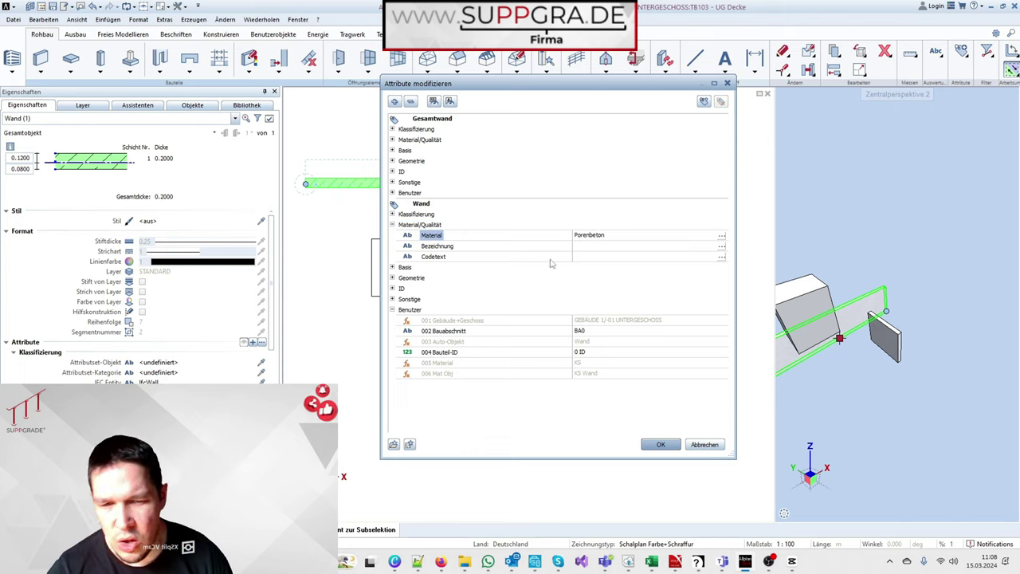
pyautogui.click(673, 446)
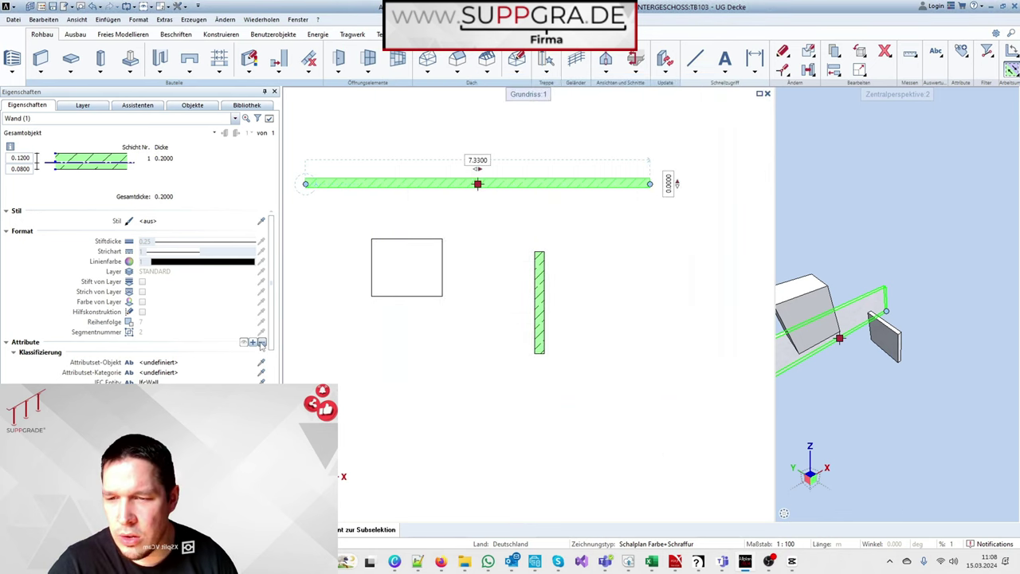
# Step: Examine the 005 Material and 006 Mat Obj user attributes of the long wall
pyautogui.click(261, 341)
pyautogui.moveTo(725, 211); pyautogui.dragTo(725, 406)
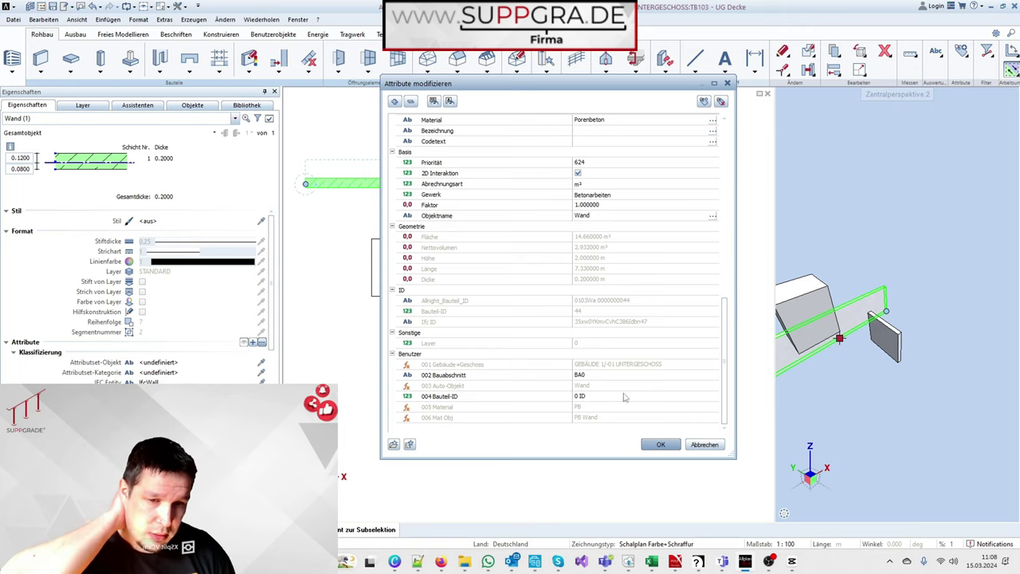
# Step: Accept the long wall's attribute changes and open the attributes of the 3D cuboid for modification
pyautogui.click(661, 444)
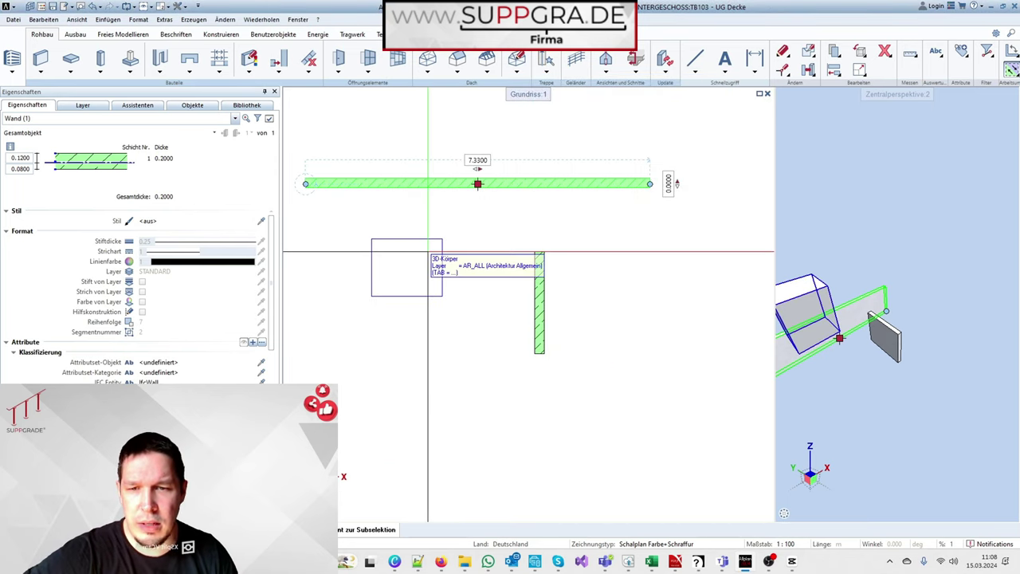
pyautogui.scroll(-2, 712, 253)
pyautogui.scroll(3, 524, 275)
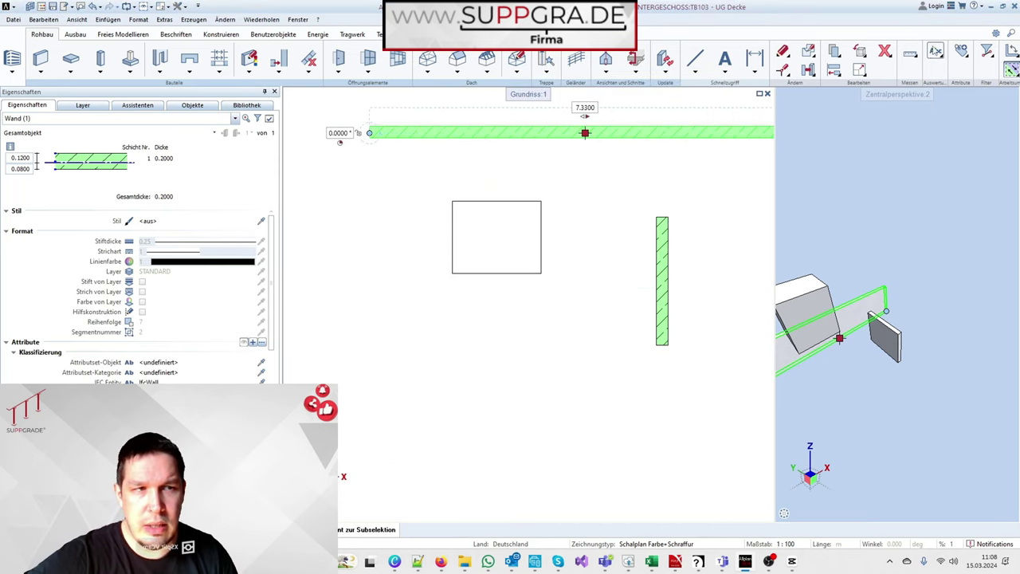
pyautogui.click(960, 53)
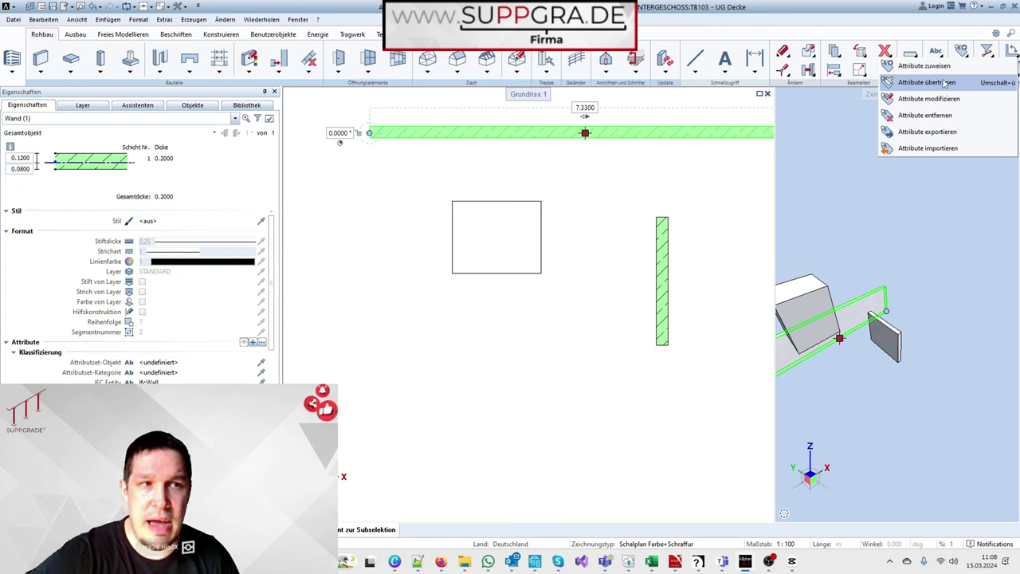
pyautogui.click(927, 99)
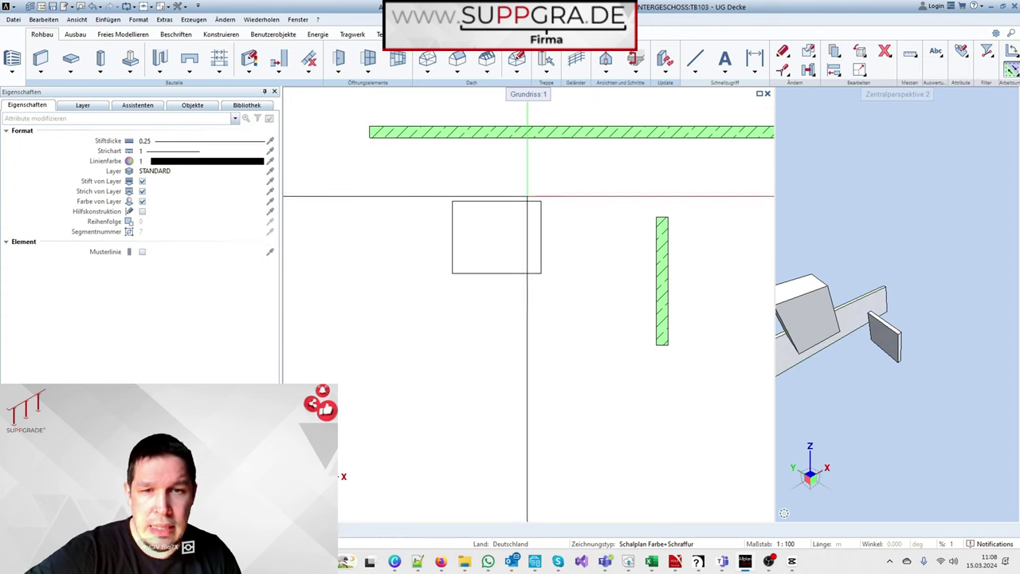
pyautogui.click(539, 233)
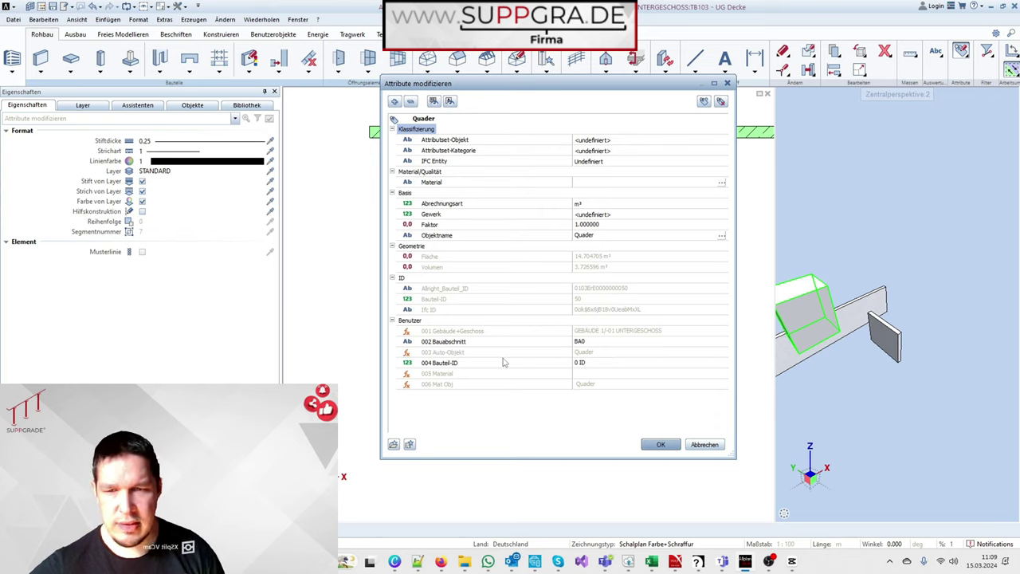
# Step: Set the cuboid's Objektname attribute to Stütze
pyautogui.click(646, 238)
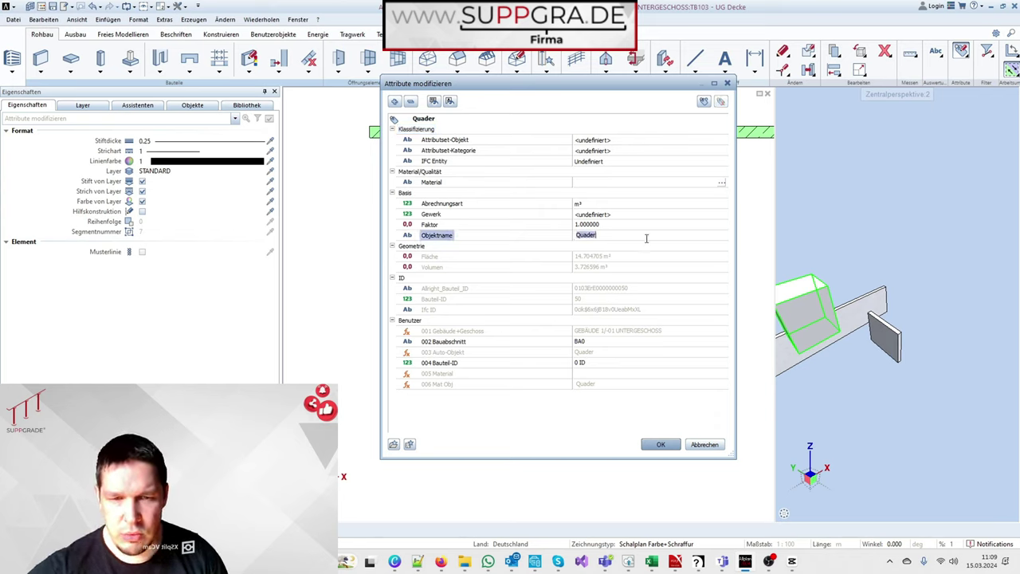
pyautogui.write('S')
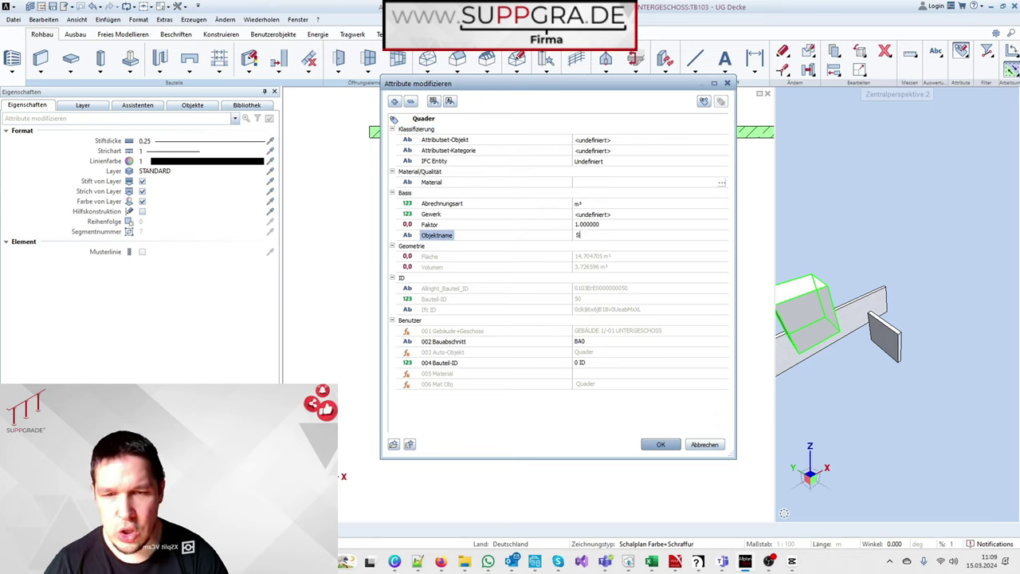
pyautogui.write('tütze')
pyautogui.press('Return')
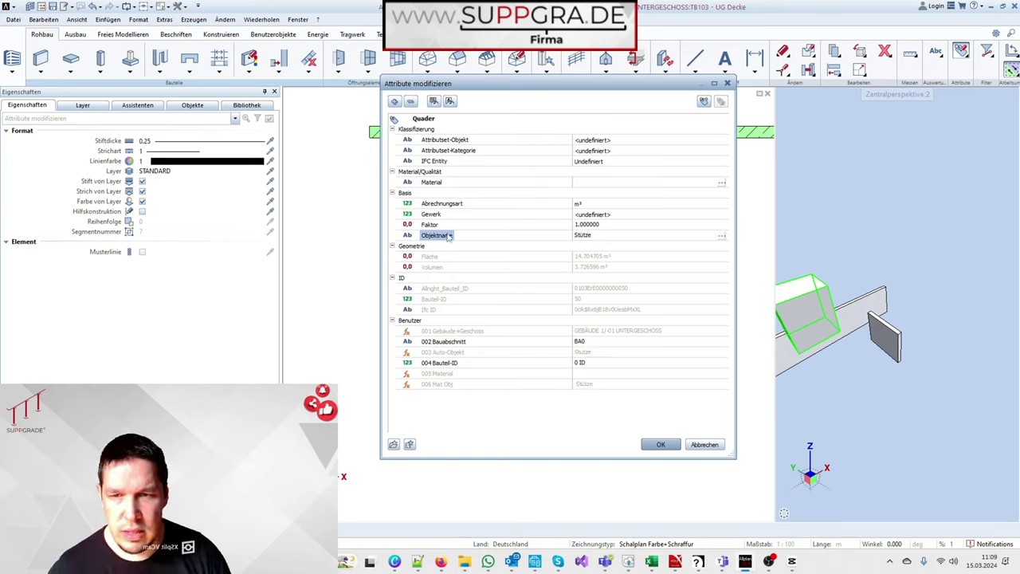
# Step: Set the cuboid's Material attribute to Stahlbeton and accept the attribute changes
pyautogui.click(611, 182)
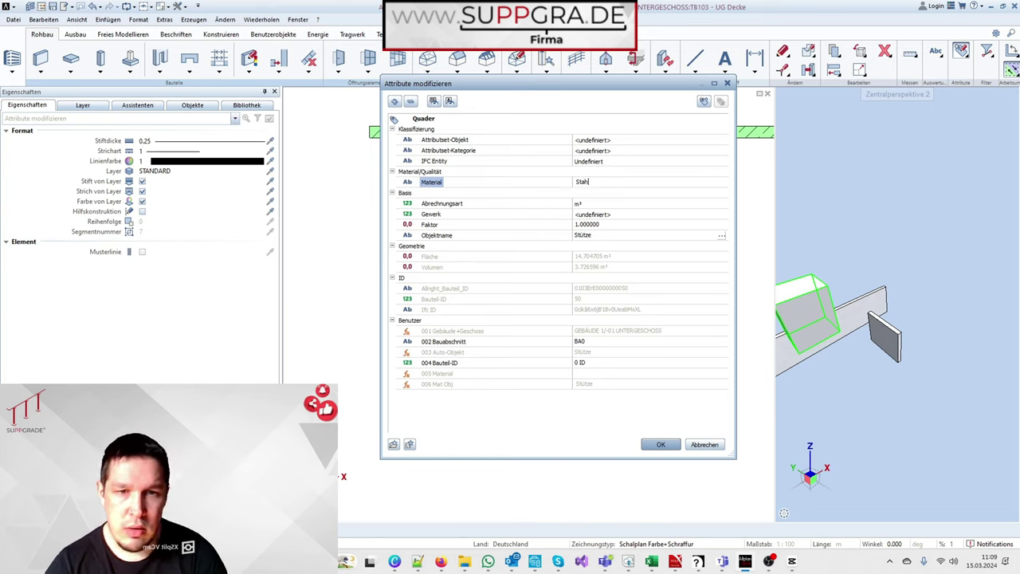
pyautogui.write('Stahlbeton')
pyautogui.press('Return')
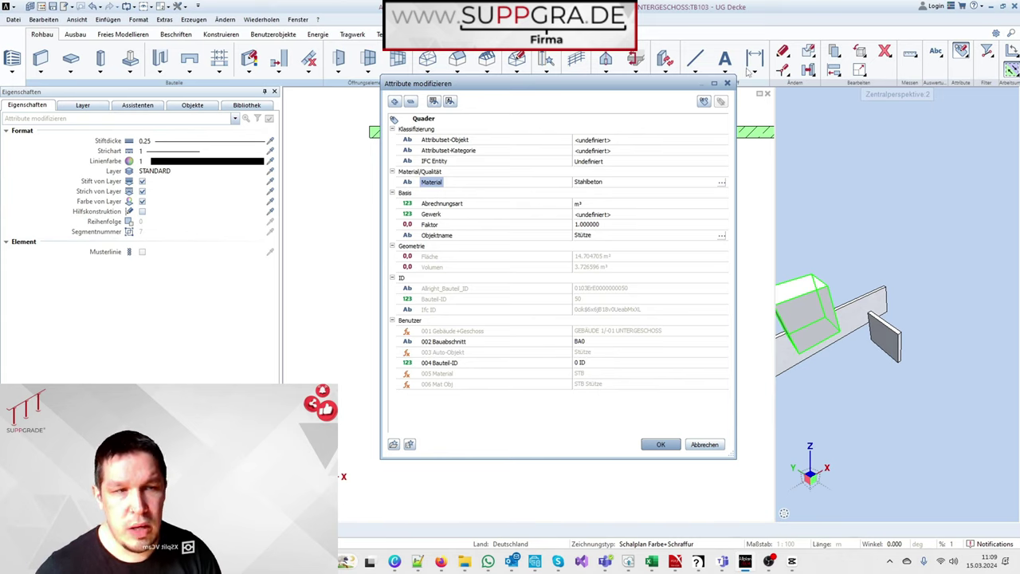
pyautogui.click(660, 444)
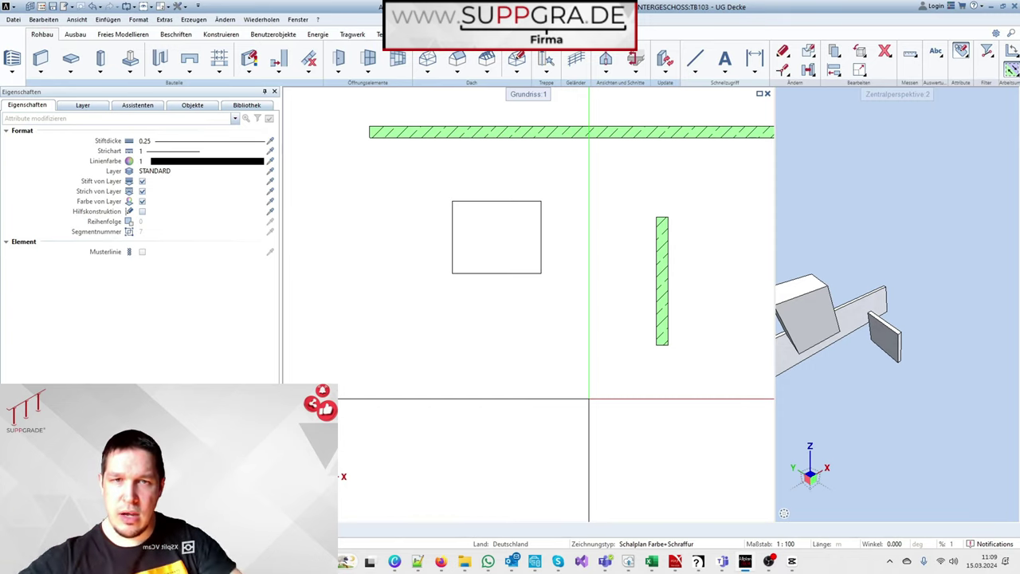
# Step: Reopen the cuboid's attributes and examine the formula of 003 Auto-Objekt in the user attribute group 000 Bauteil Zuordnung
pyautogui.click(534, 263)
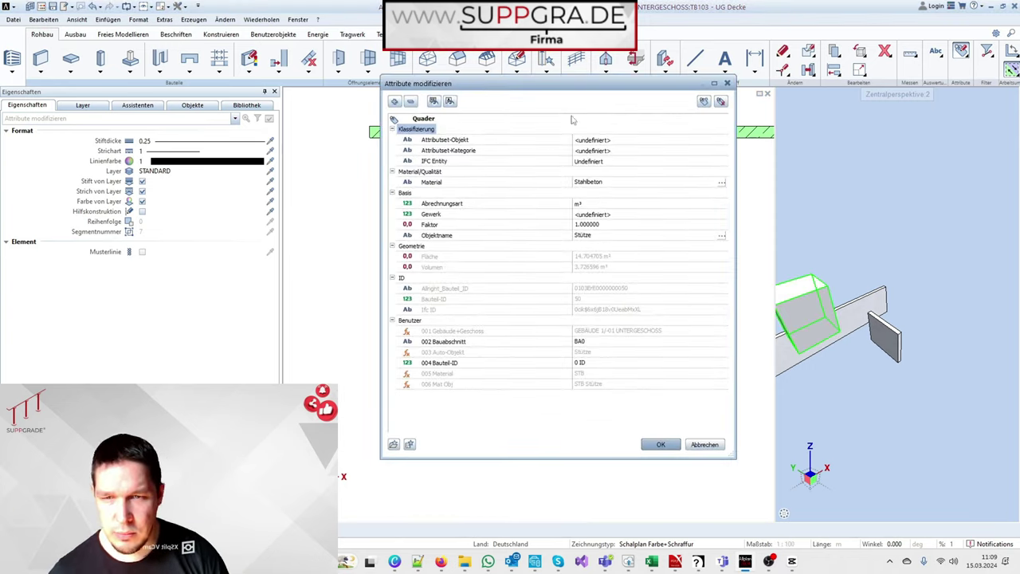
pyautogui.click(715, 102)
pyautogui.click(391, 126)
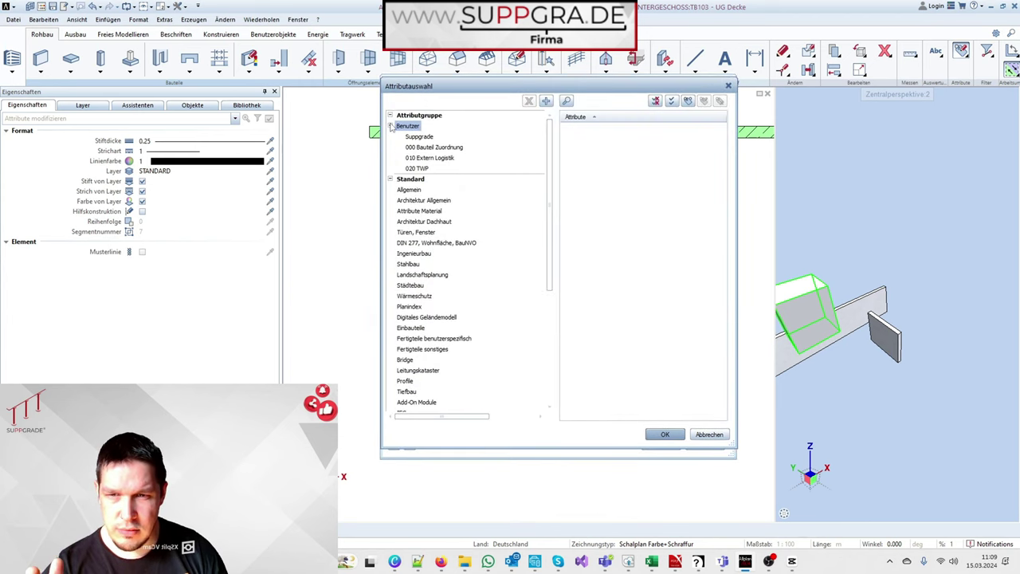
pyautogui.click(433, 147)
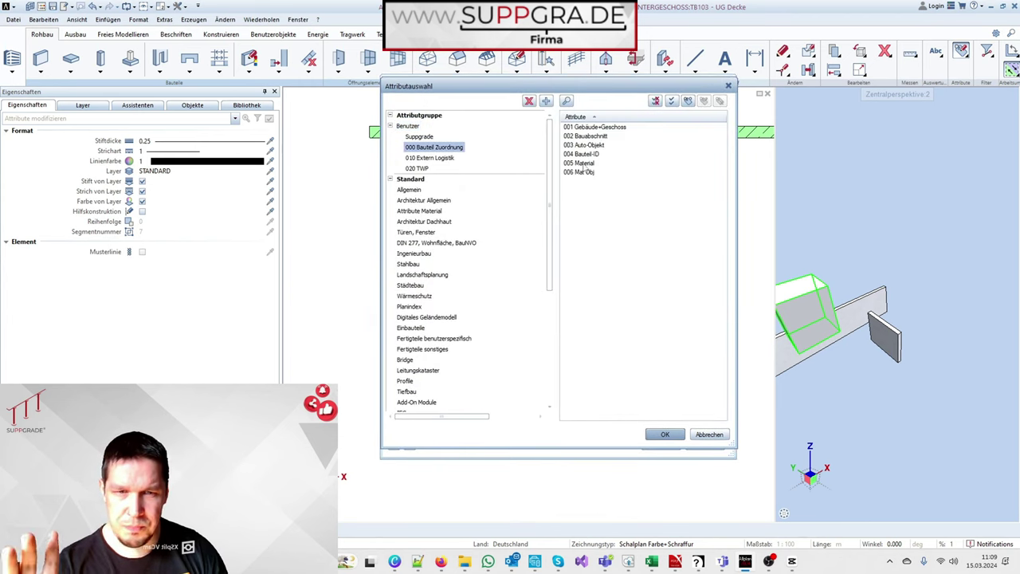
pyautogui.click(596, 145)
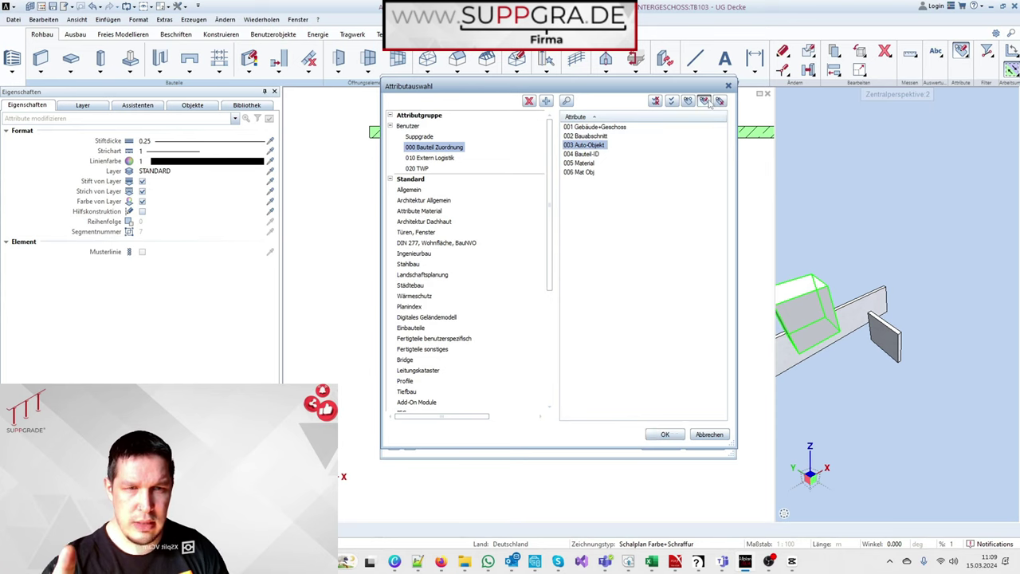
pyautogui.click(664, 434)
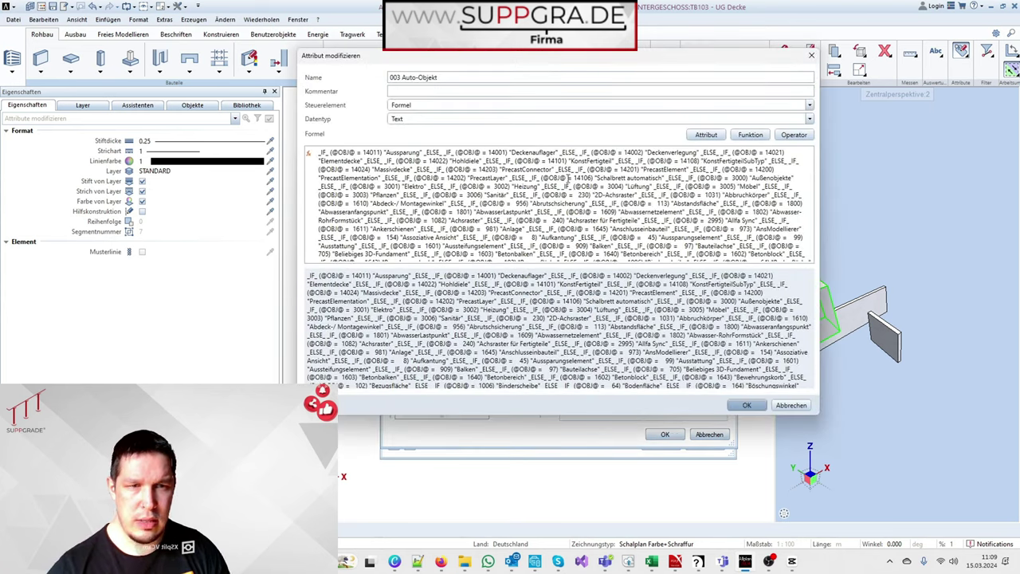
pyautogui.click(791, 406)
# Step: Examine the formula behind the 005 Material attribute and leave its definition without changes
pyautogui.click(586, 164)
pyautogui.click(719, 100)
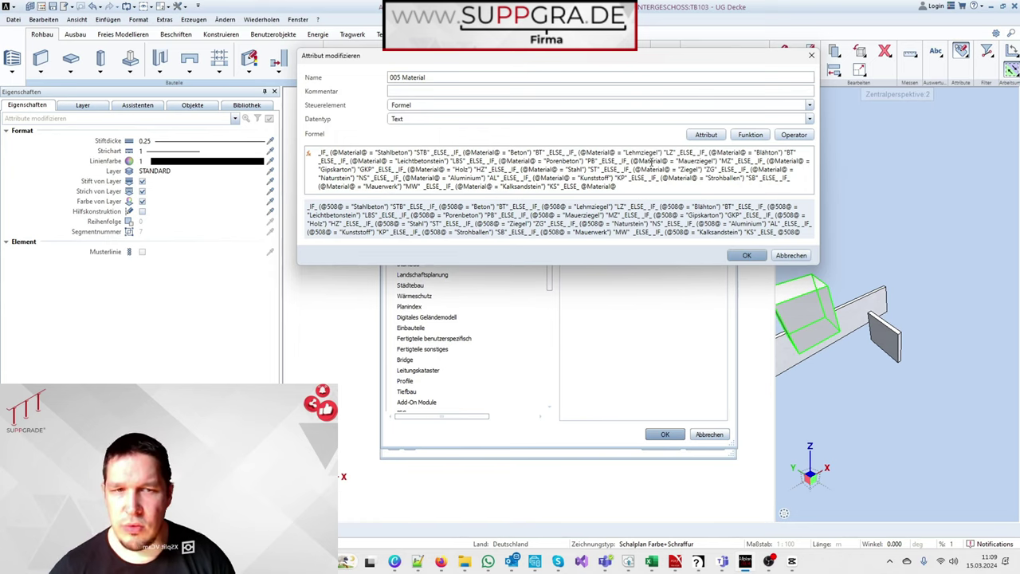
pyautogui.click(791, 256)
# Step: Examine how the 006 Mat Obj attribute's formula is composed and leave its definition without changes
pyautogui.click(580, 171)
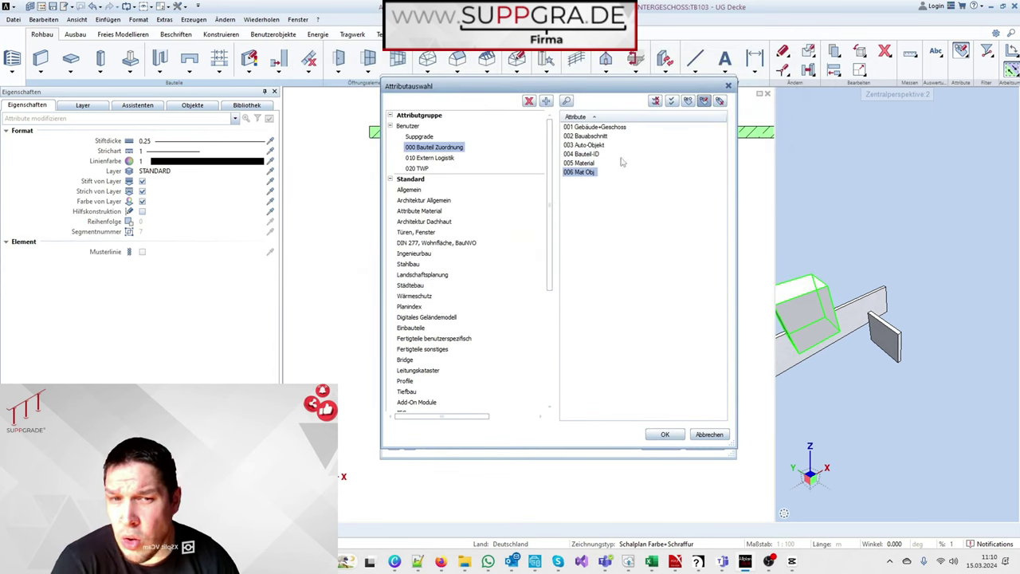
pyautogui.click(703, 101)
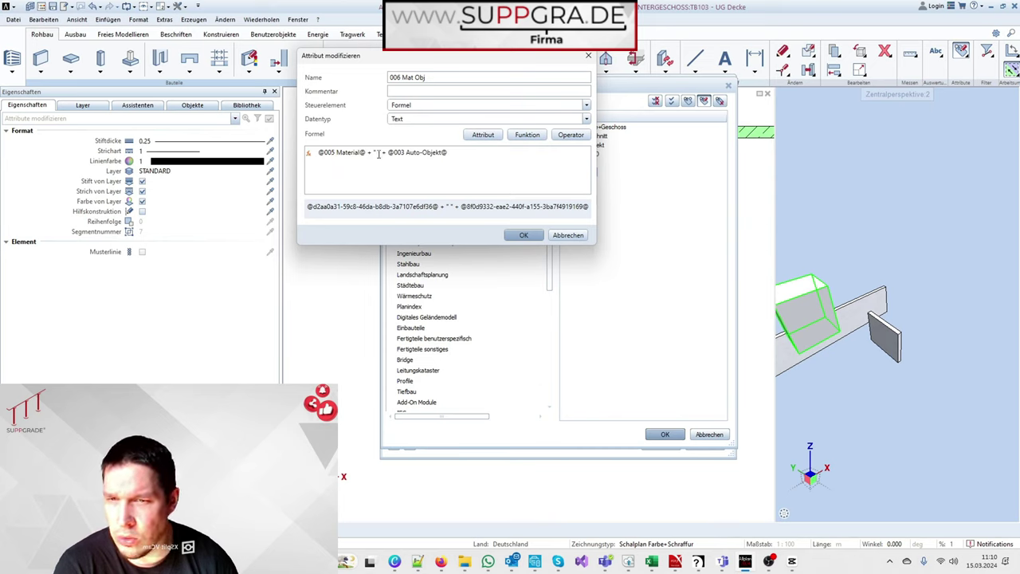
pyautogui.click(568, 237)
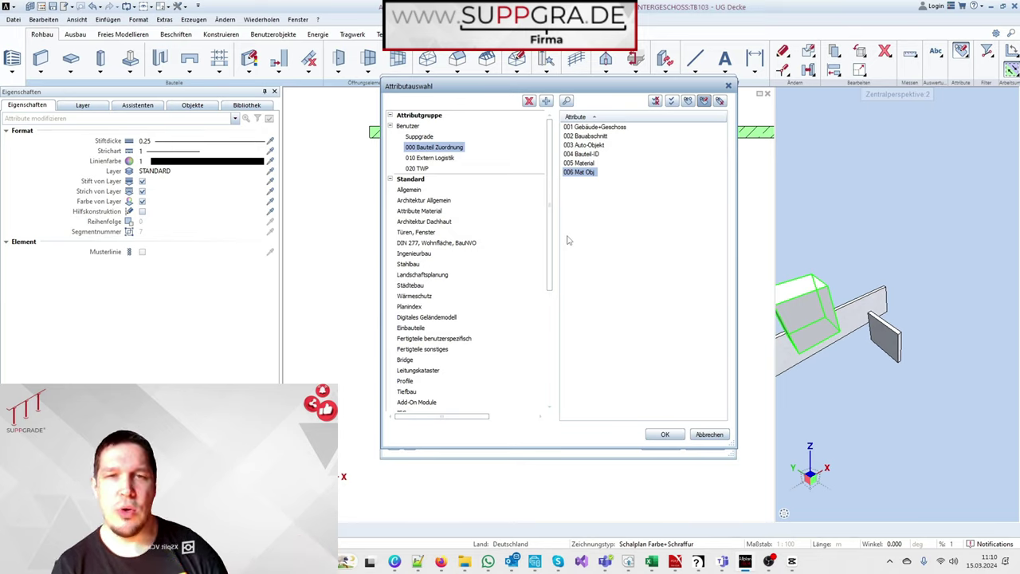